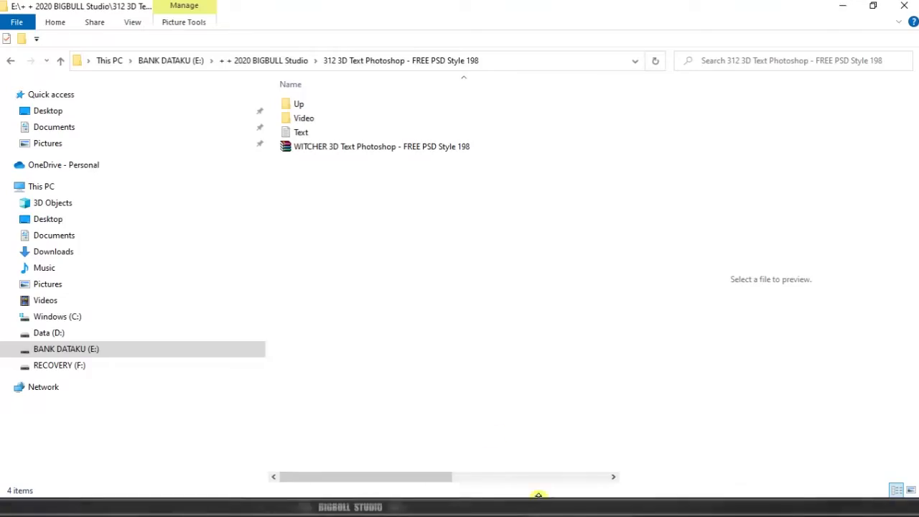
Step: Extract the WITCHER archive into the current folder
double_click(340, 148)
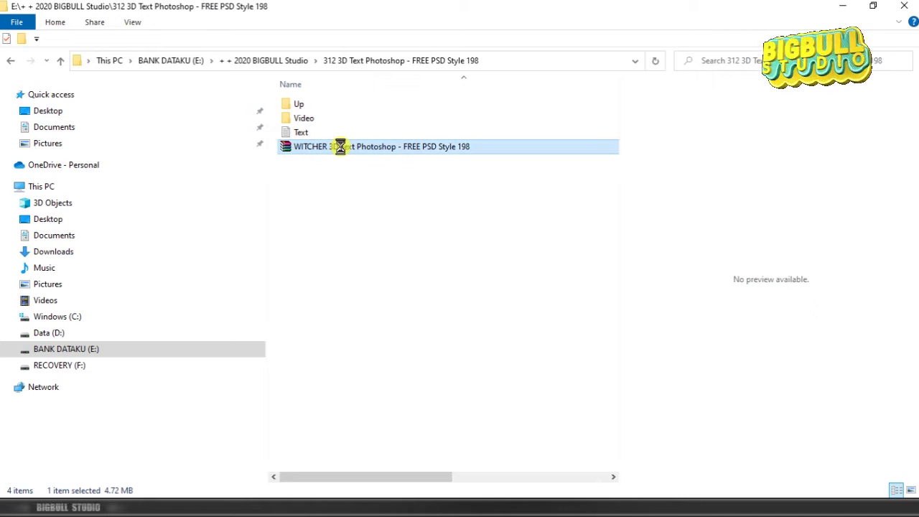
right_click(340, 147)
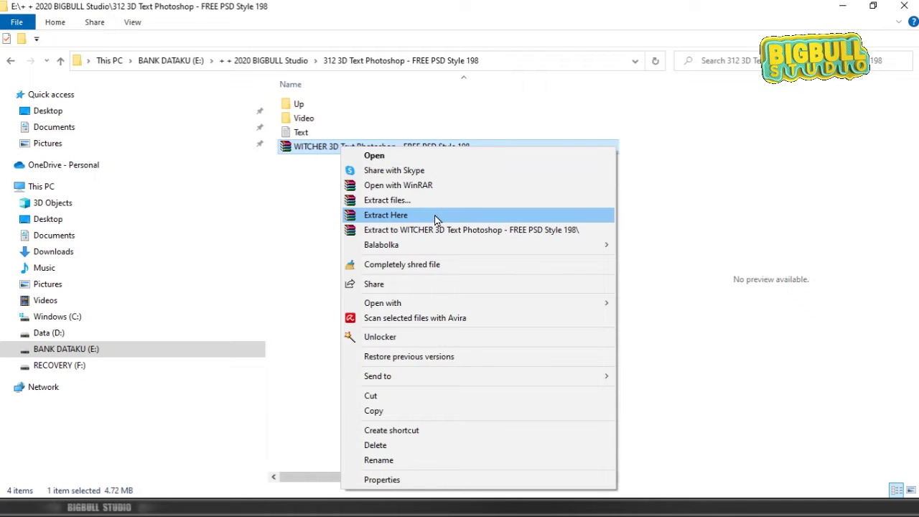
click(435, 215)
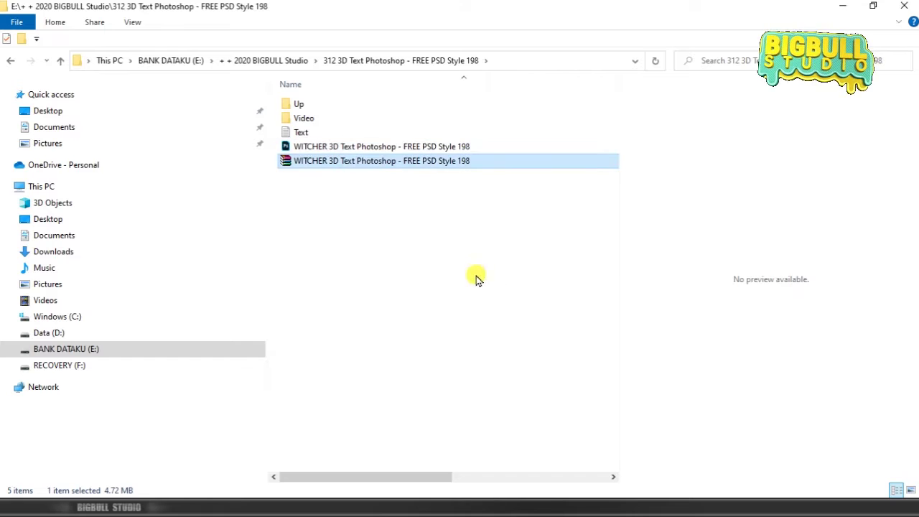
Step: Open the extracted Style 198 PSD file in Photoshop
click(454, 149)
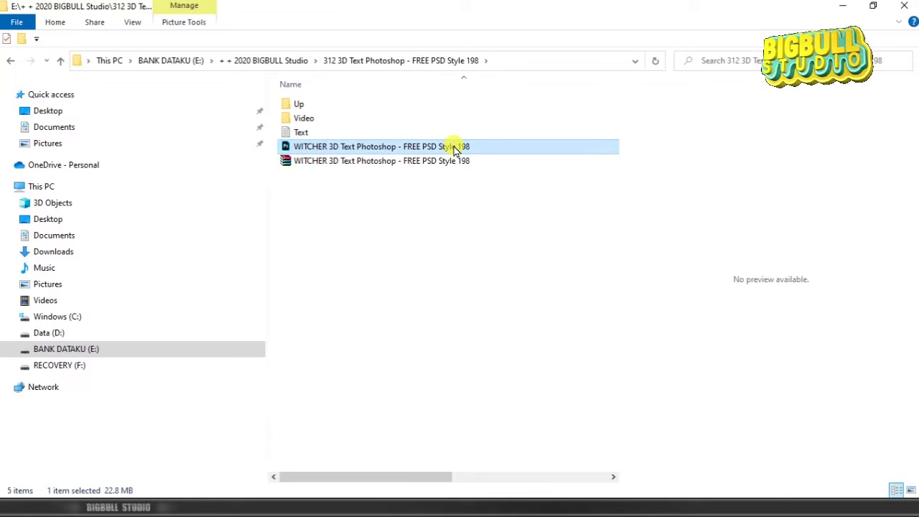
right_click(455, 149)
click(513, 137)
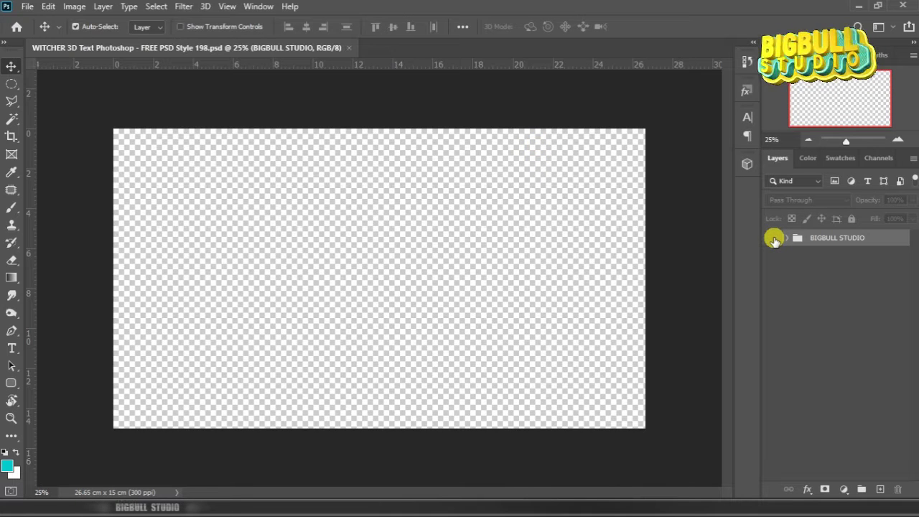
Step: Make the BIGBULL STUDIO group visible to reveal the ZOMBIE artwork
click(772, 237)
scroll(634, 253, up, 1)
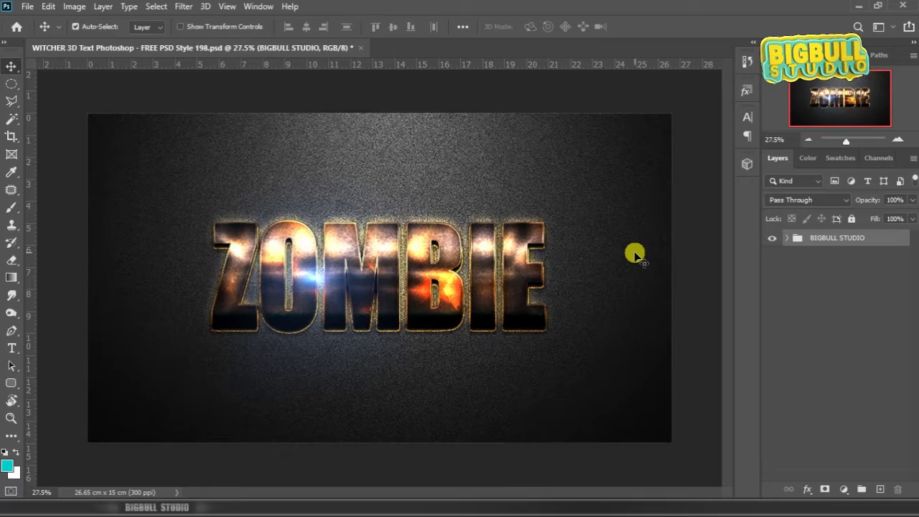
scroll(634, 253, up, 1)
scroll(634, 252, up, 1)
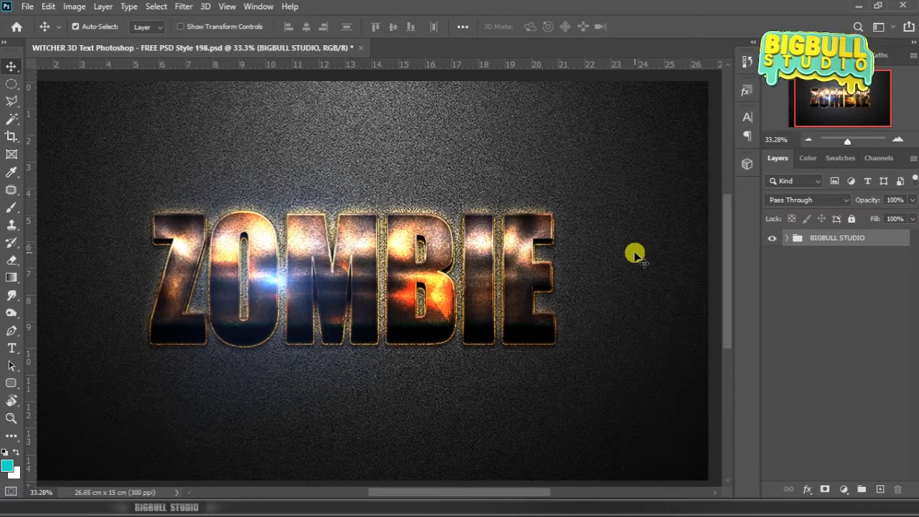
scroll(634, 252, up, 1)
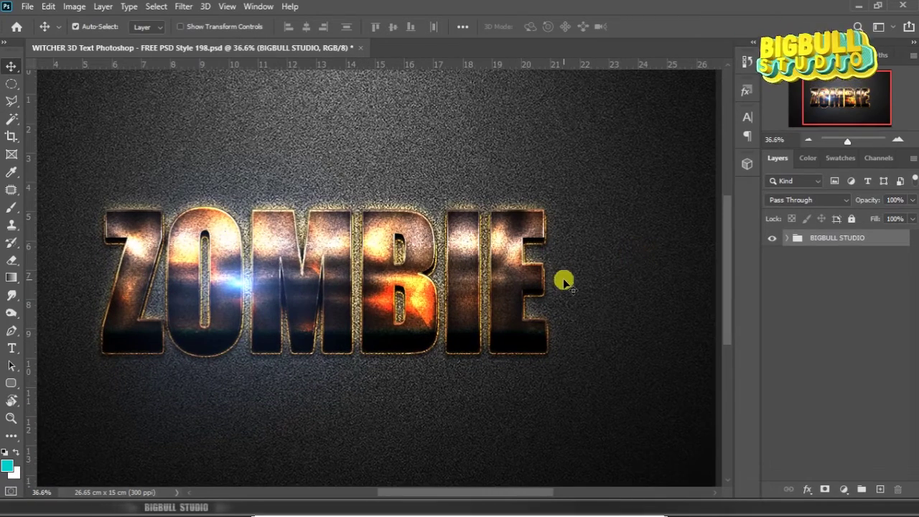
scroll(564, 279, down, 1)
scroll(575, 282, down, 1)
scroll(578, 283, up, 1)
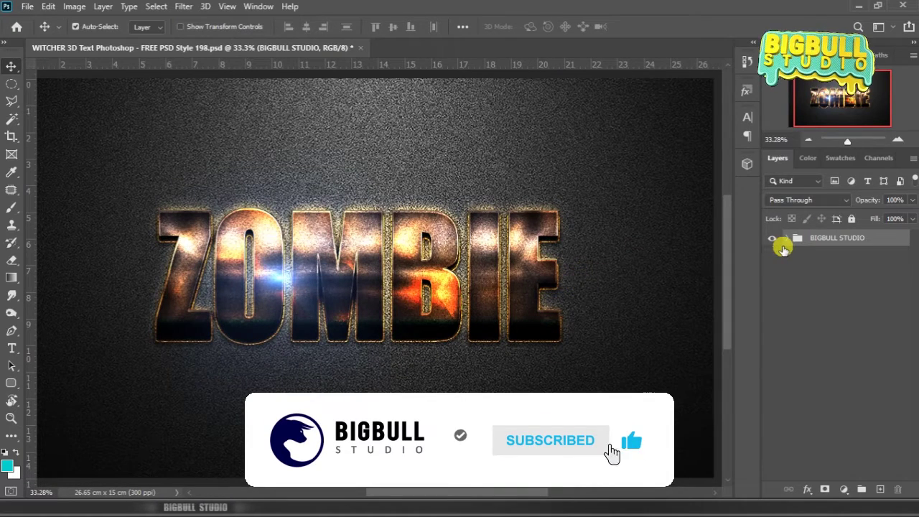
Step: Open the Text Here smart object as Bigbull Studio 1981.psb and the Text word list in Notepad
click(788, 240)
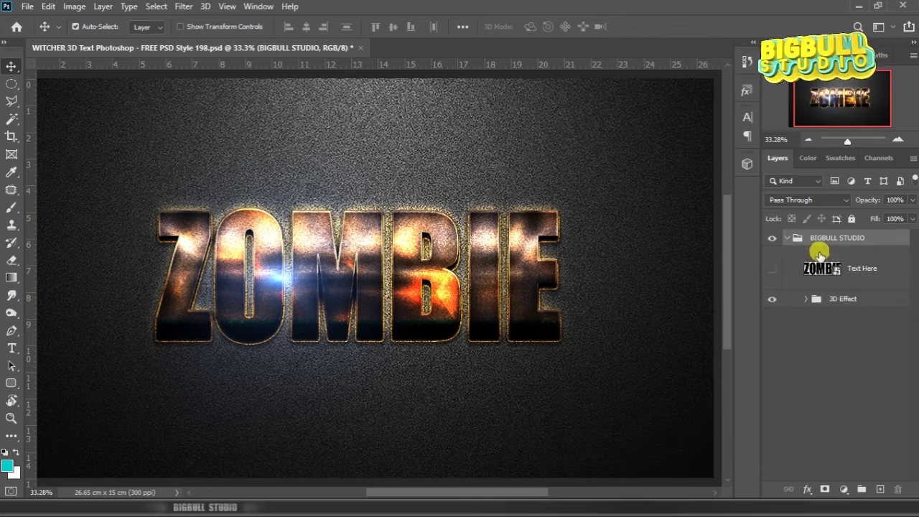
click(851, 271)
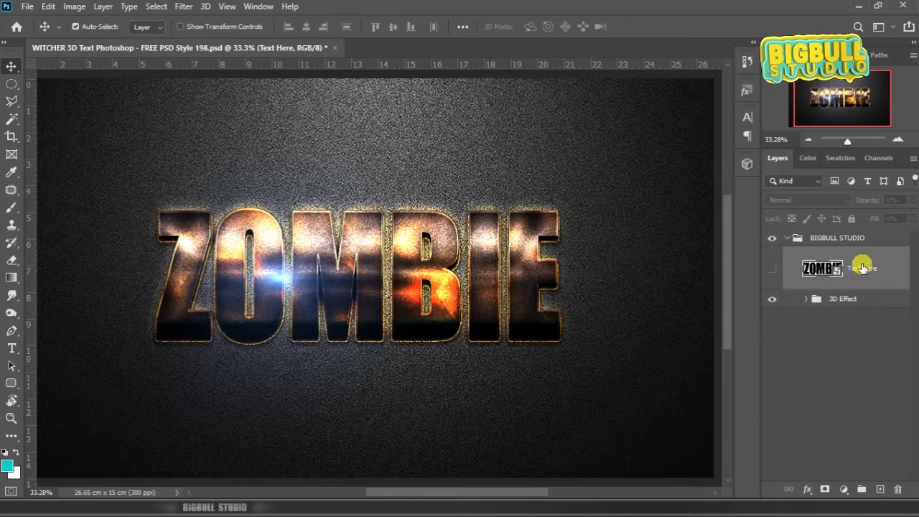
right_click(861, 268)
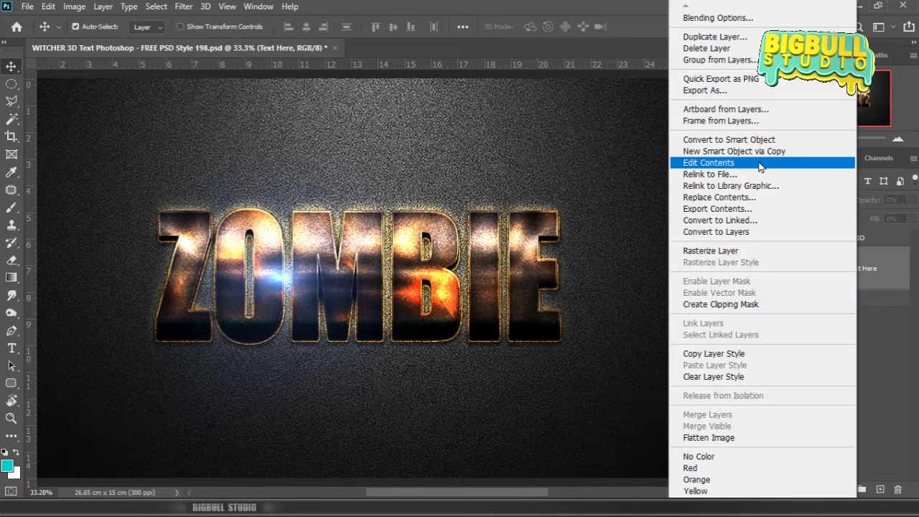
click(760, 163)
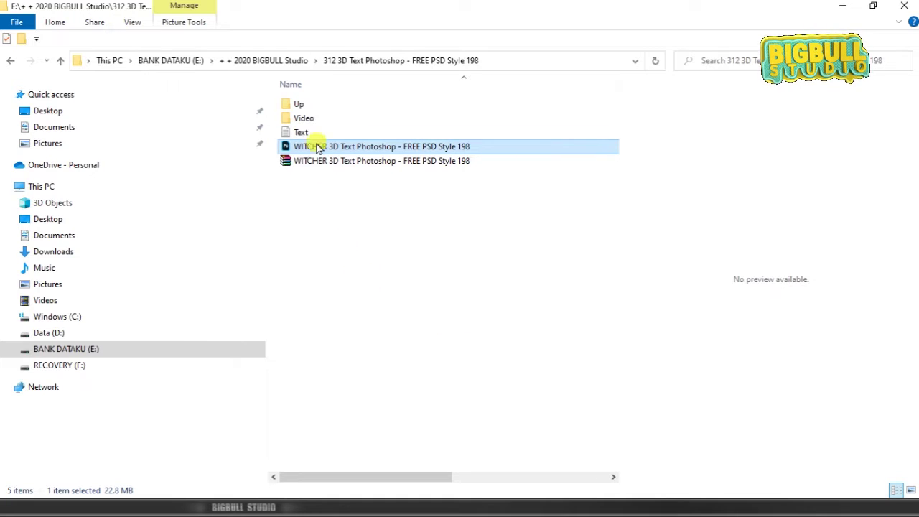
click(287, 136)
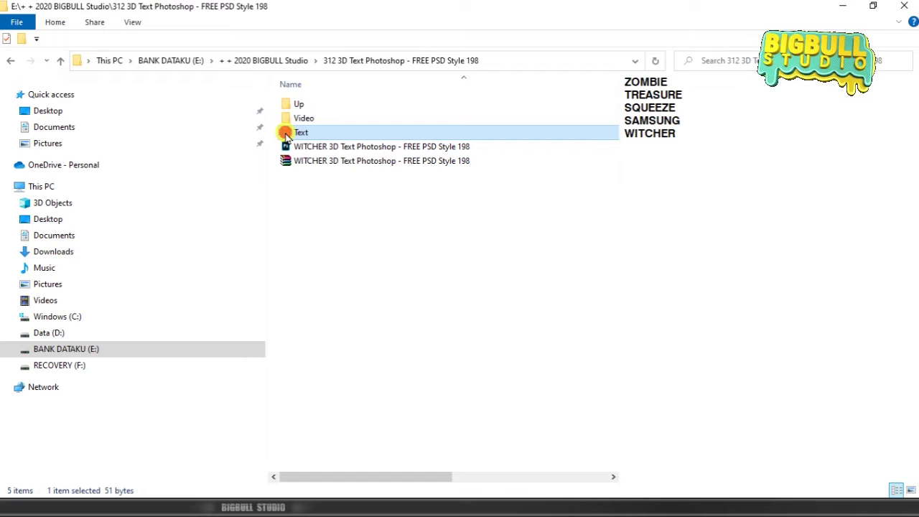
double_click(287, 135)
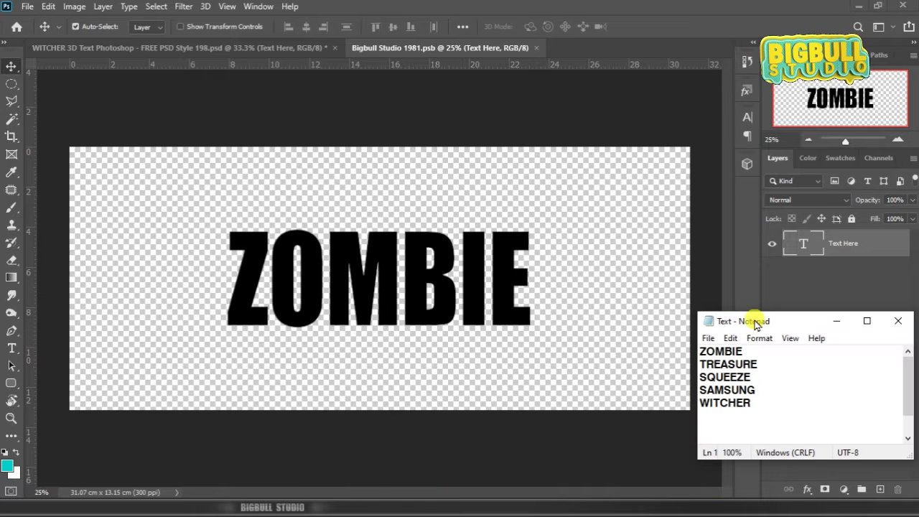
Step: Copy TREASURE from the Notepad list and paste it over ZOMBIE in the smart object's text
drag(747, 321, 755, 321)
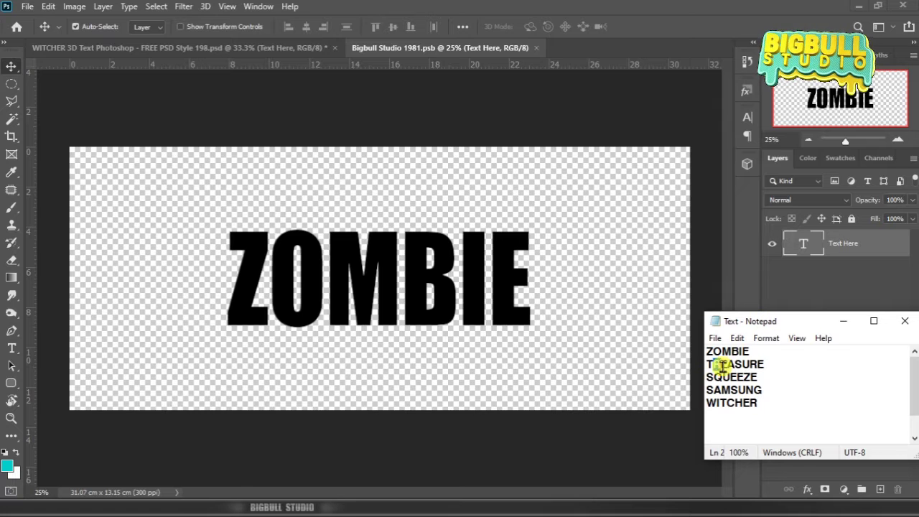
mouse_move(751, 364)
mouse_down()
mouse_move(709, 362)
mouse_move(761, 361)
mouse_up()
right_click(750, 364)
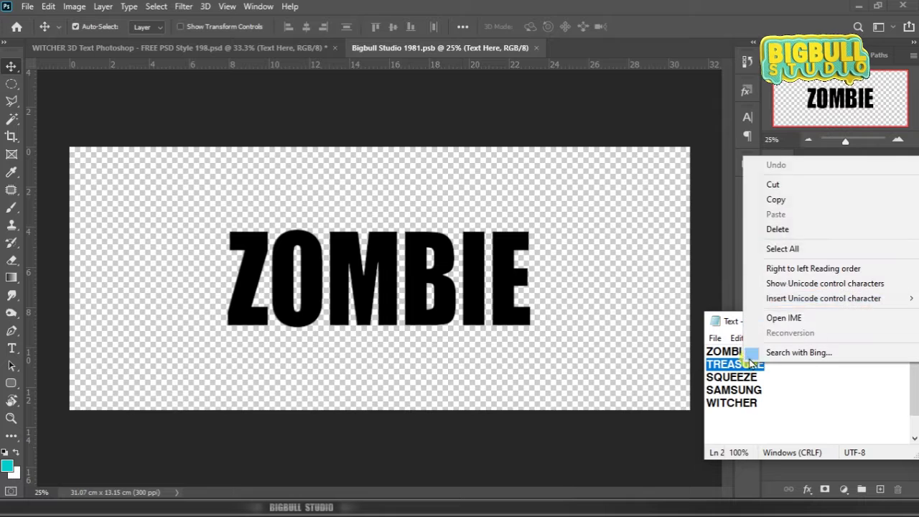
click(799, 204)
click(802, 243)
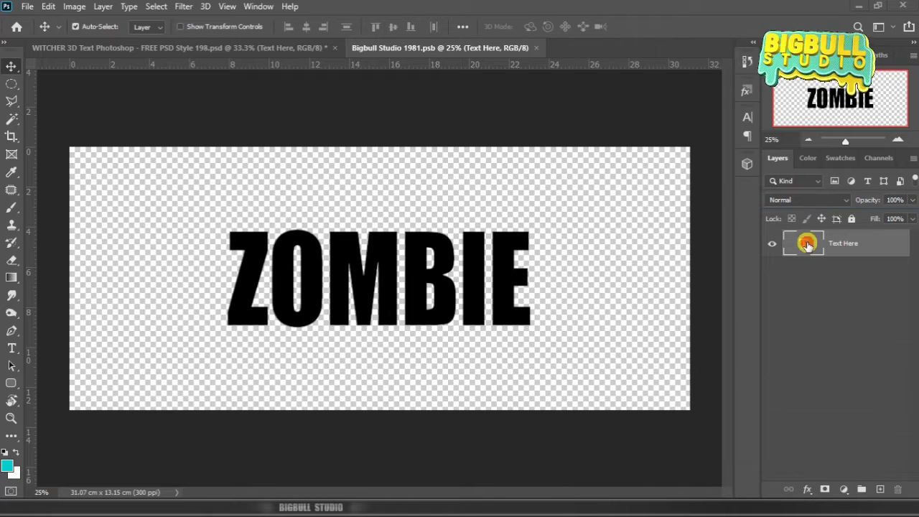
double_click(804, 244)
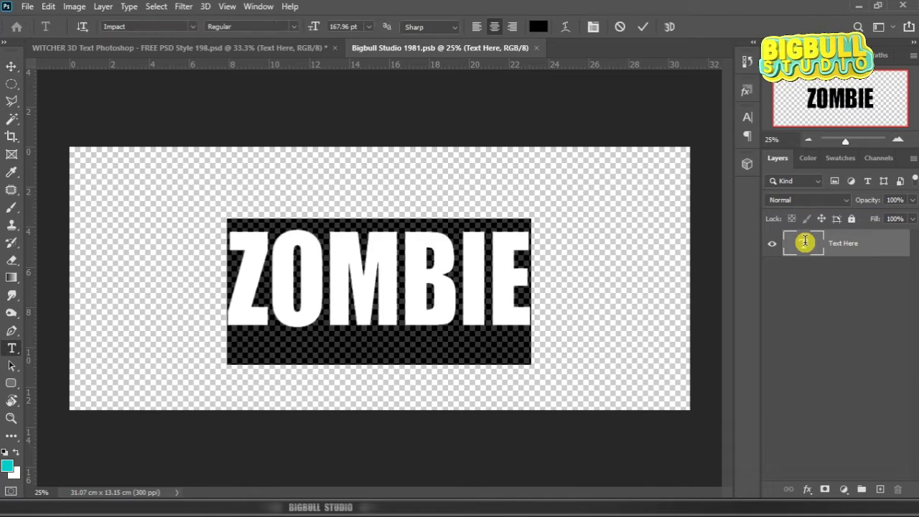
key(ctrl+v)
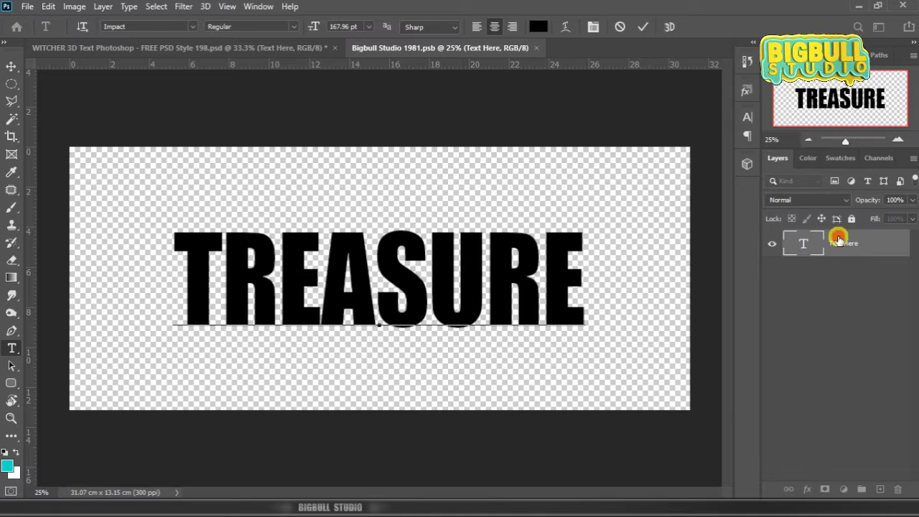
click(838, 239)
Step: Commit the text and save Bigbull Studio 1981.psb while closing it
key(v)
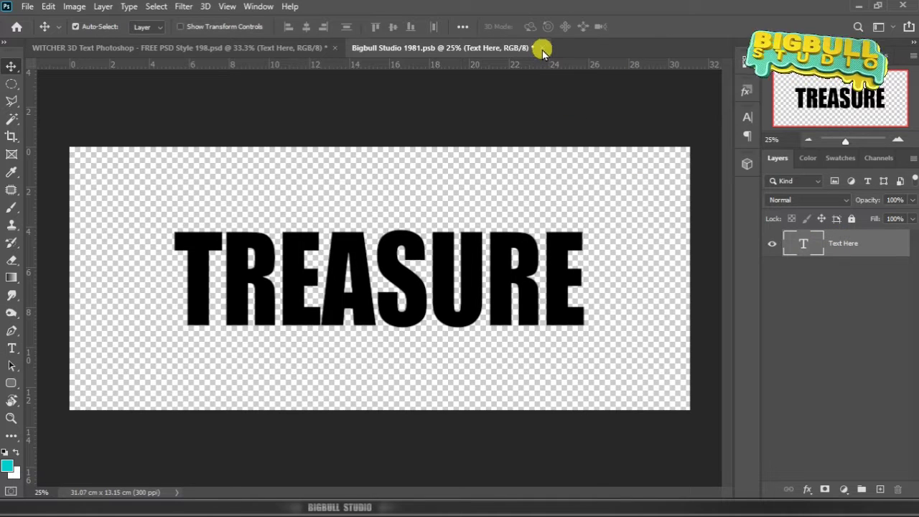
click(539, 48)
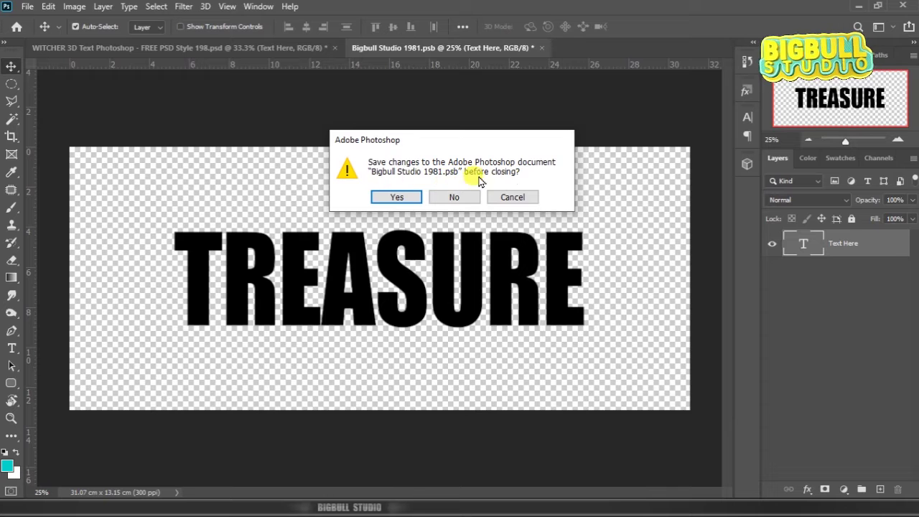
click(408, 197)
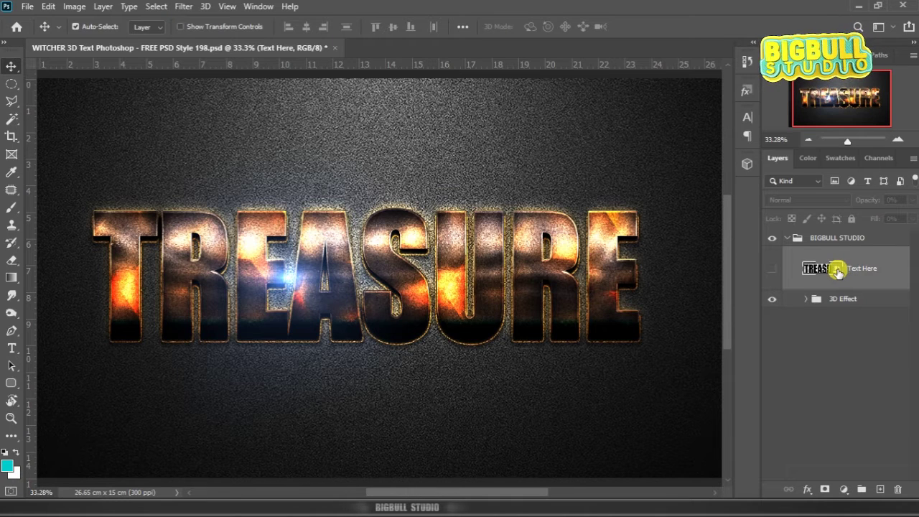
Step: Reopen the Text Here smart object and copy SQUEEZE from the word list
right_click(838, 273)
click(841, 275)
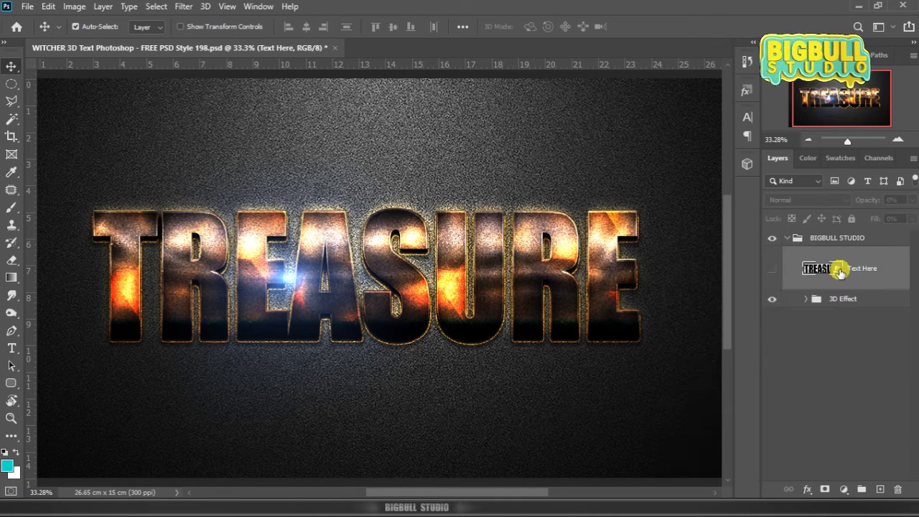
double_click(838, 270)
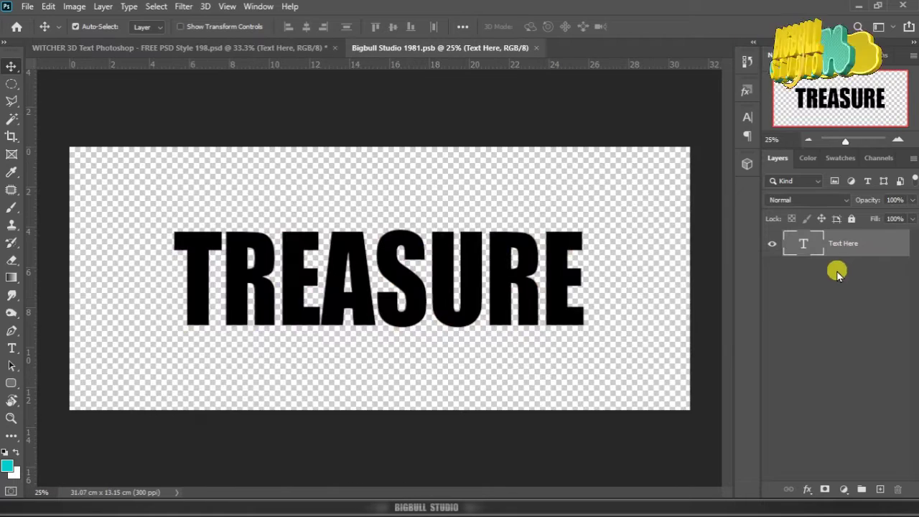
click(690, 502)
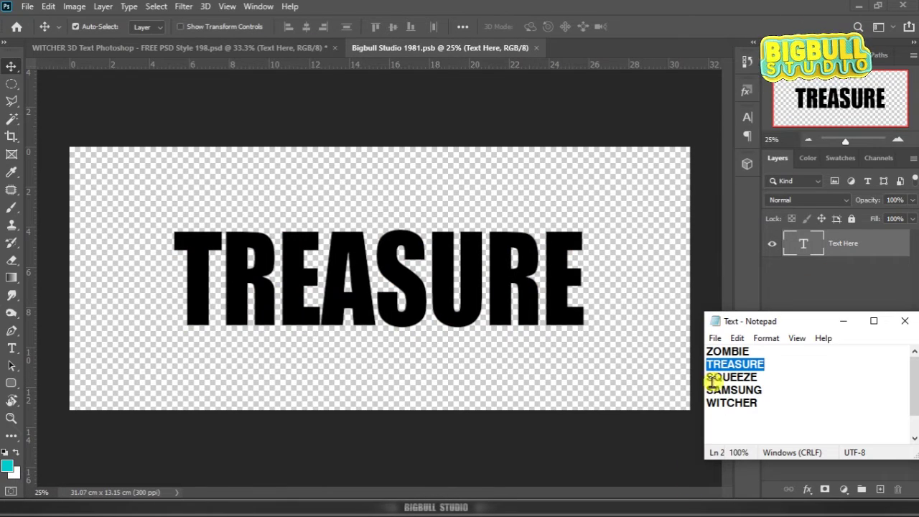
drag(708, 378, 732, 376)
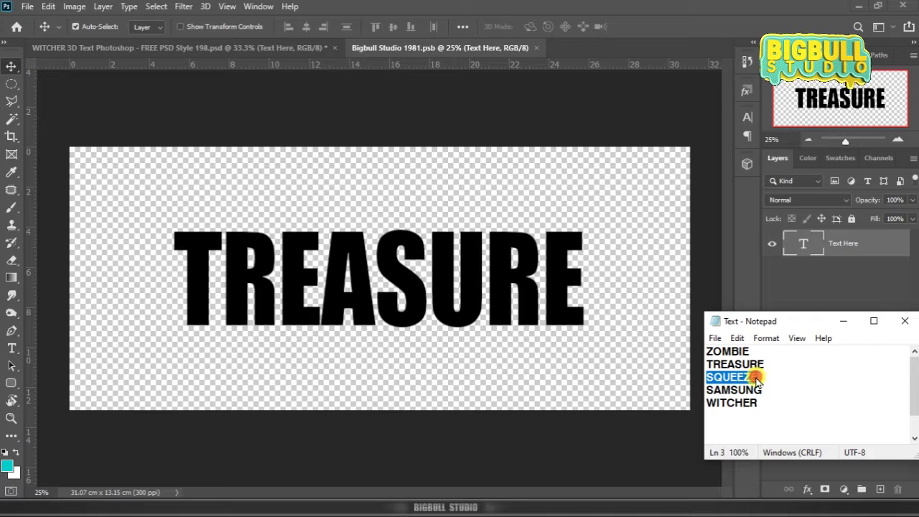
right_click(756, 378)
click(816, 214)
Step: Replace TREASURE with SQUEEZE, then save and close the smart object
click(807, 244)
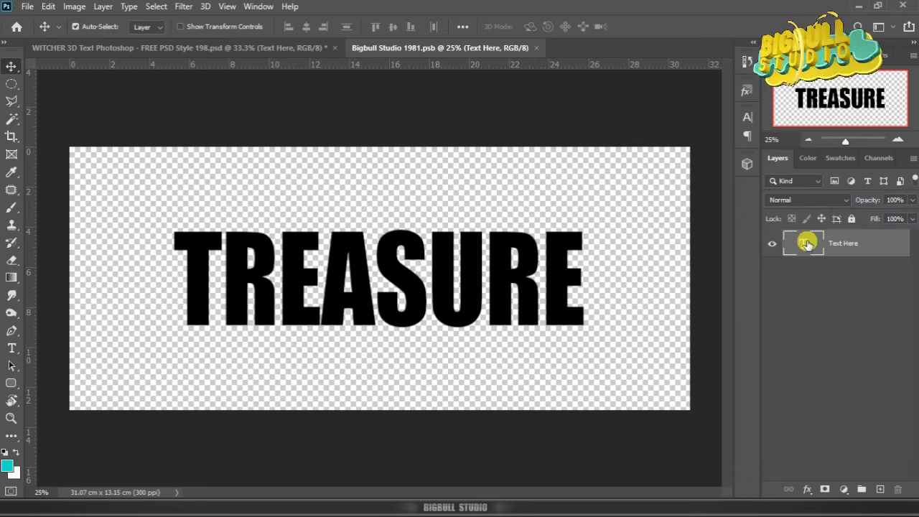
double_click(804, 245)
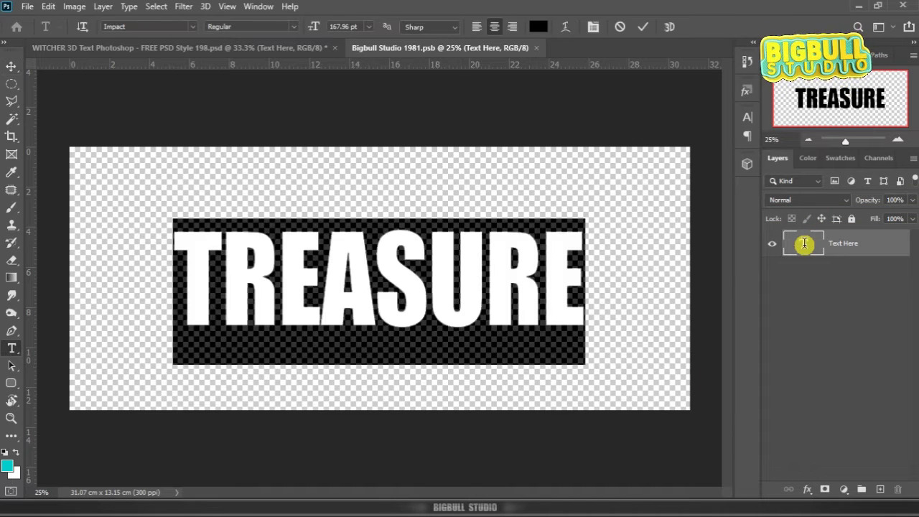
key(ctrl+v)
click(822, 248)
key(v)
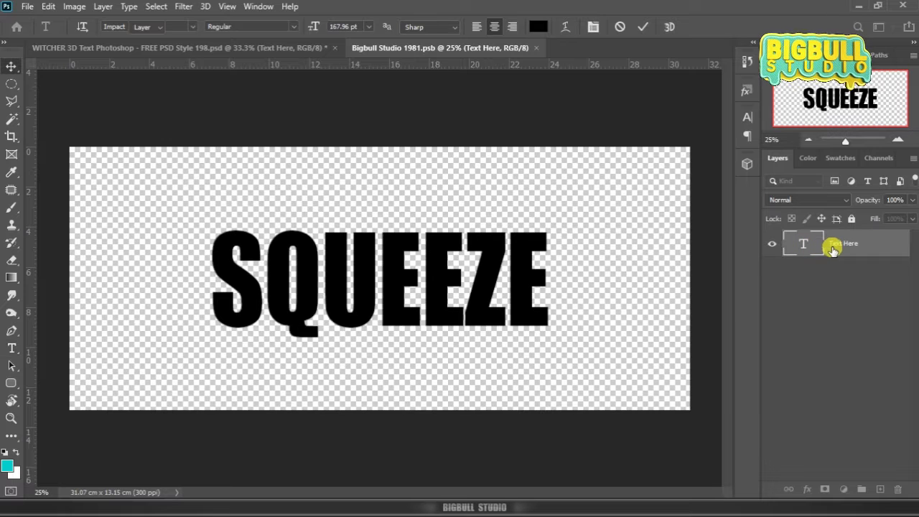
click(542, 48)
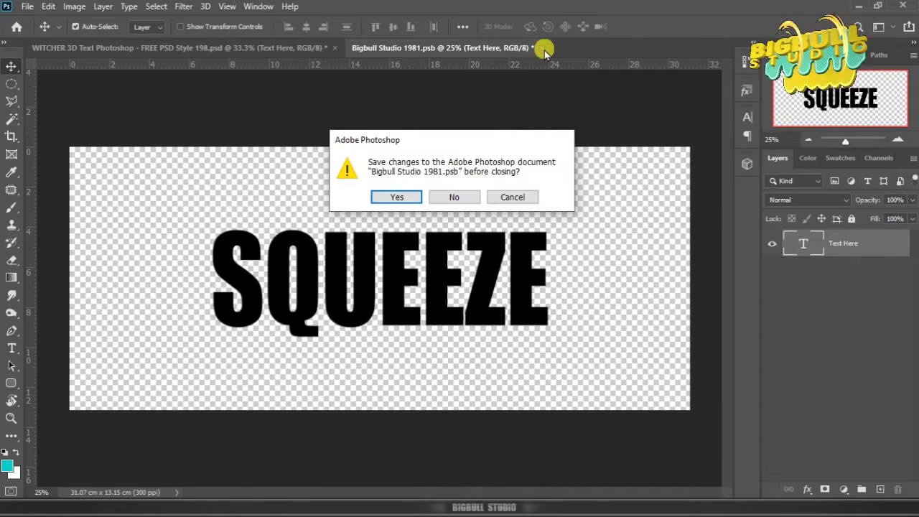
click(397, 197)
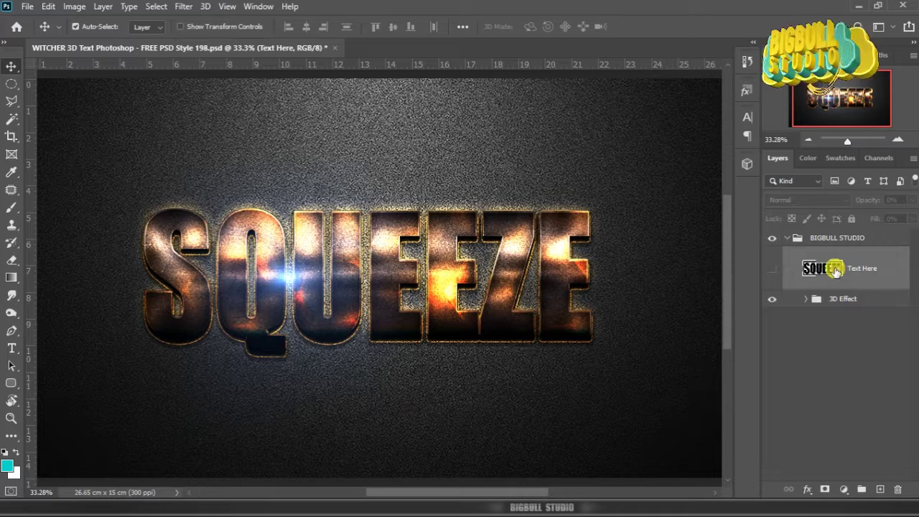
Step: Reopen the smart object and pick SAMSUNG from the Notepad word list
double_click(838, 273)
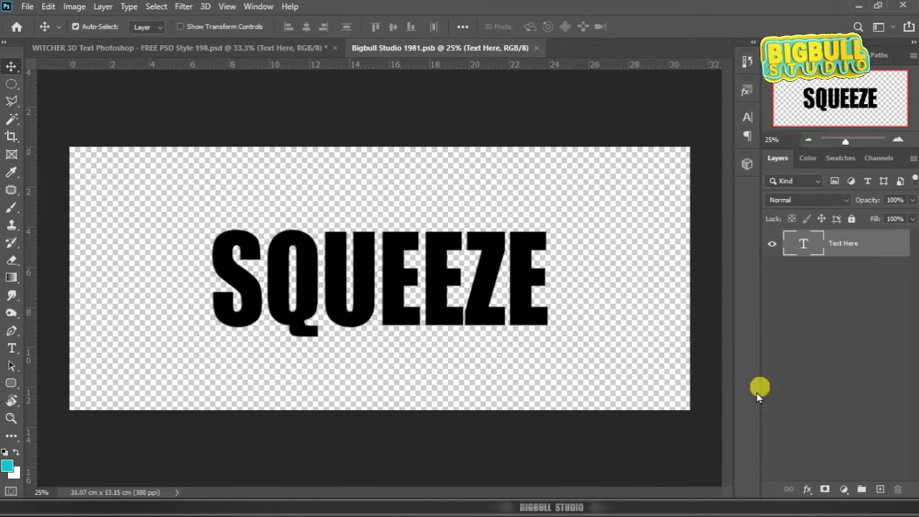
key(alt+Tab)
click(707, 390)
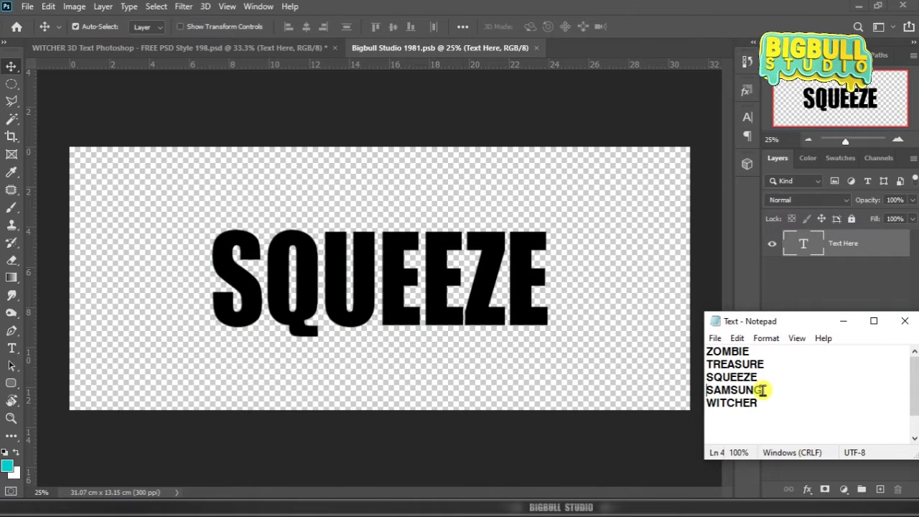
shift+click(766, 390)
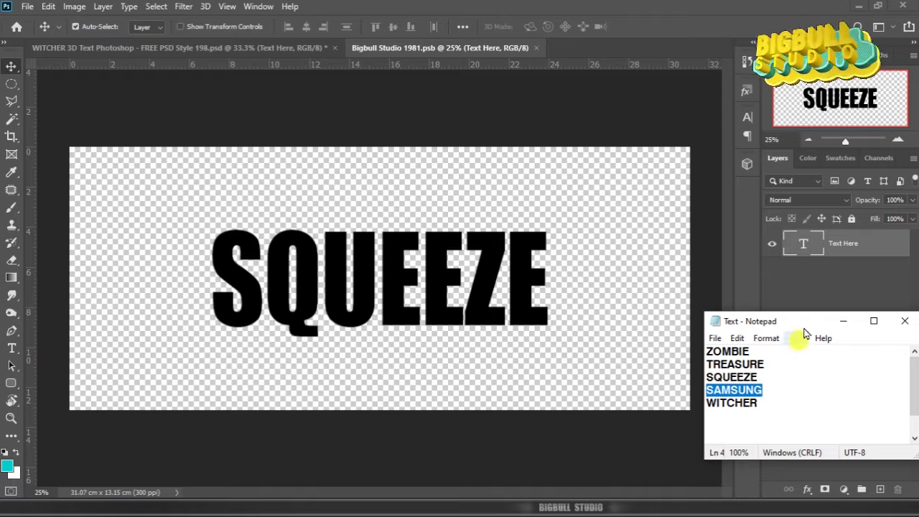
Step: Paste SAMSUNG over SQUEEZE, commit the text, and close the smart object
click(802, 247)
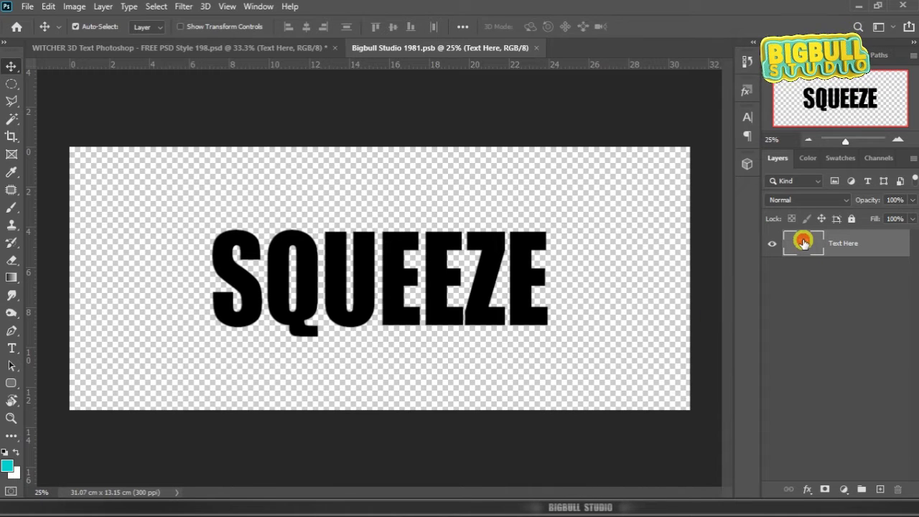
double_click(802, 243)
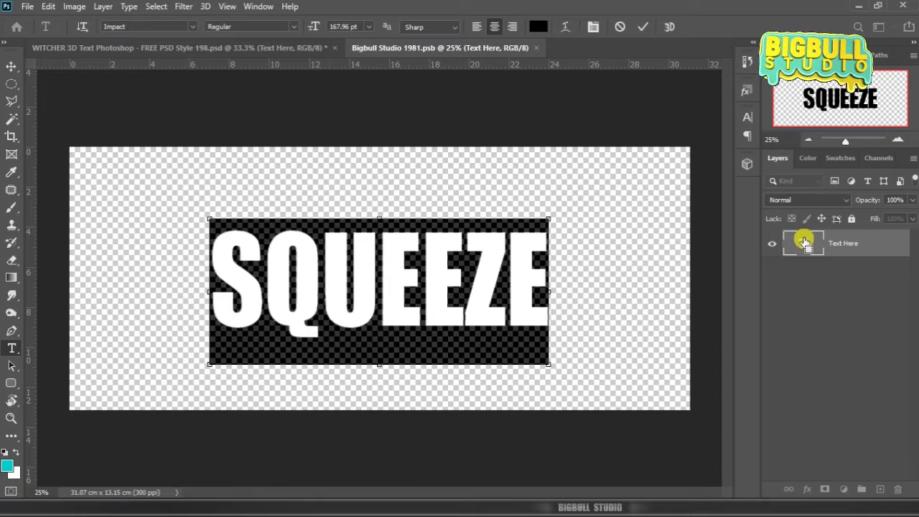
key(ctrl+v)
key(ctrl+Return)
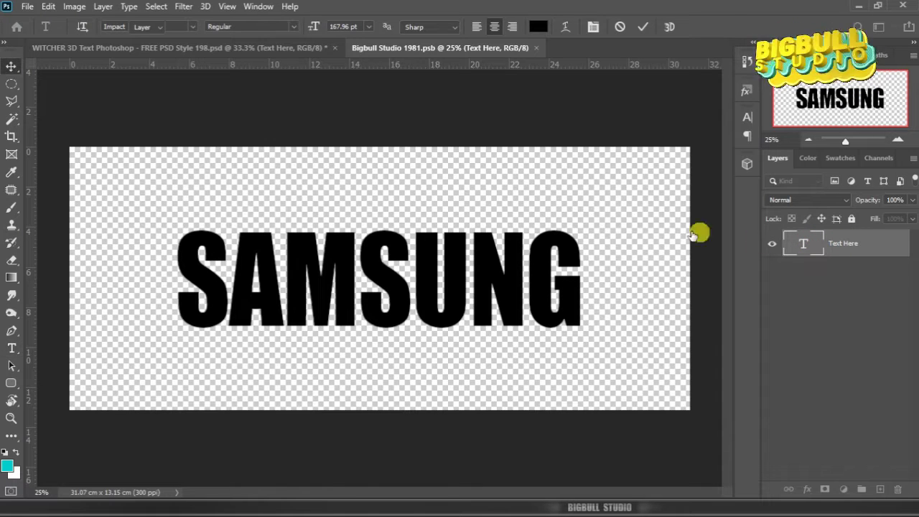
key(v)
click(542, 48)
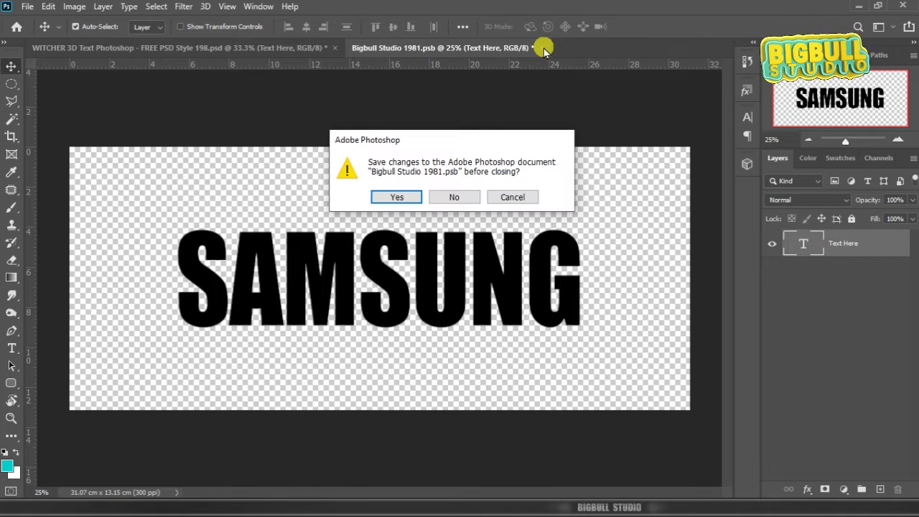
Step: Save the smart object changes so the main design reads SAMSUNG
click(411, 200)
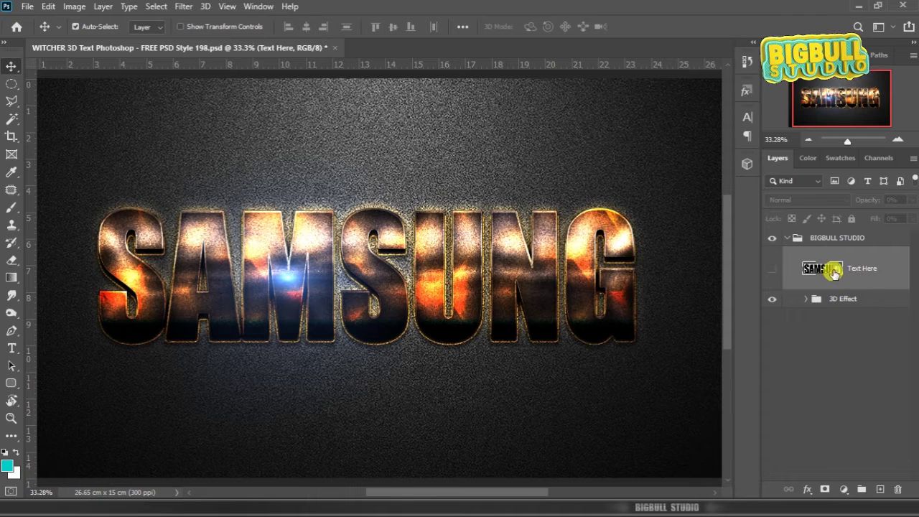
Step: Reopen the smart object and copy WITCHER from the word list
double_click(840, 269)
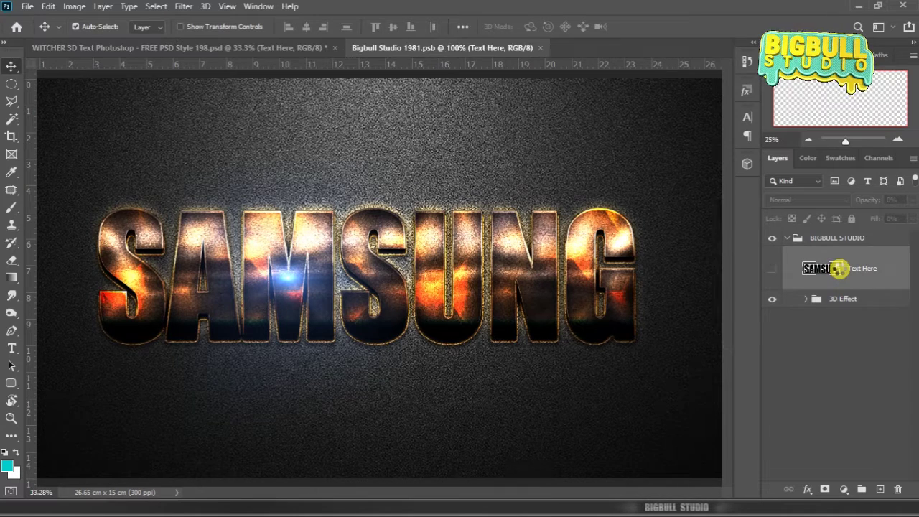
click(701, 492)
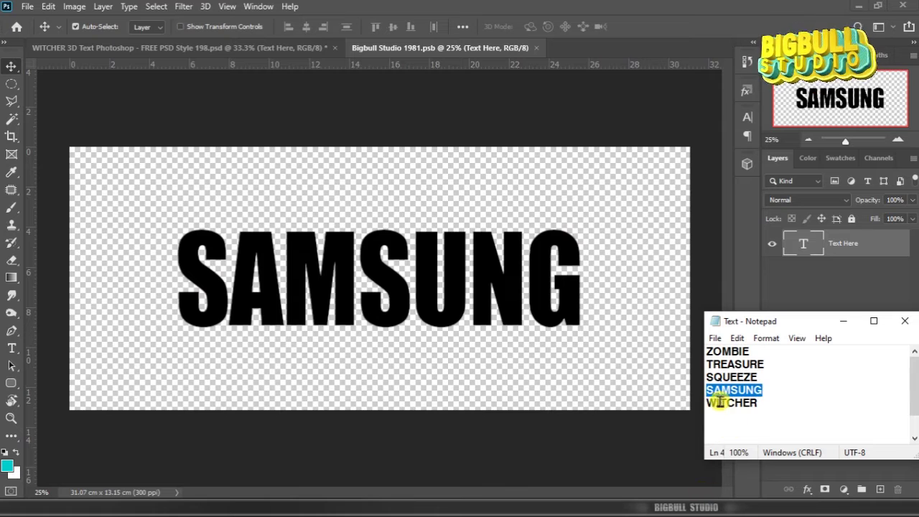
drag(709, 402, 730, 403)
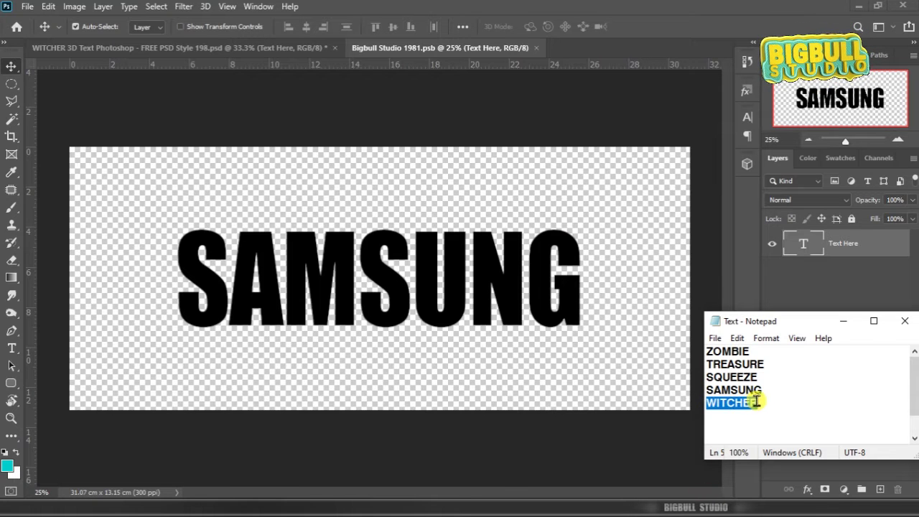
right_click(756, 401)
click(799, 242)
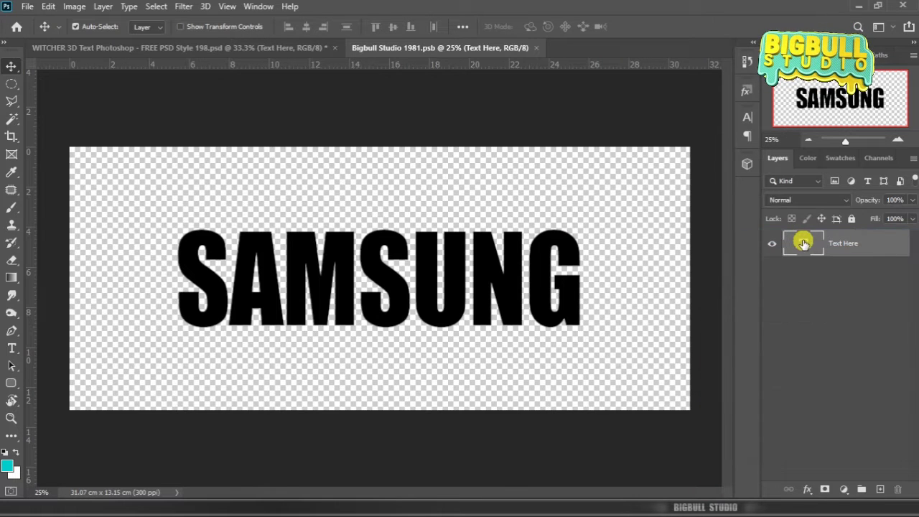
Step: Replace SAMSUNG with WITCHER, commit, then save and close the smart object
double_click(803, 244)
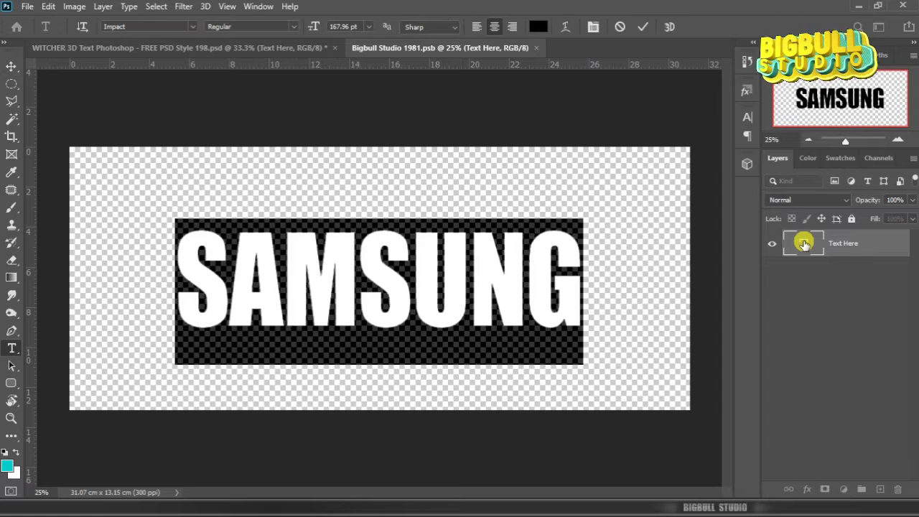
key(ctrl+v)
click(831, 253)
key(v)
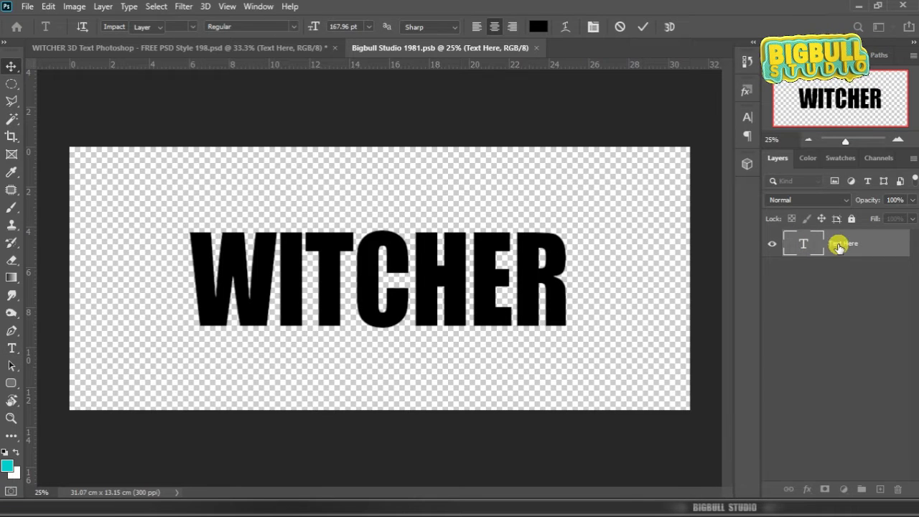
click(649, 179)
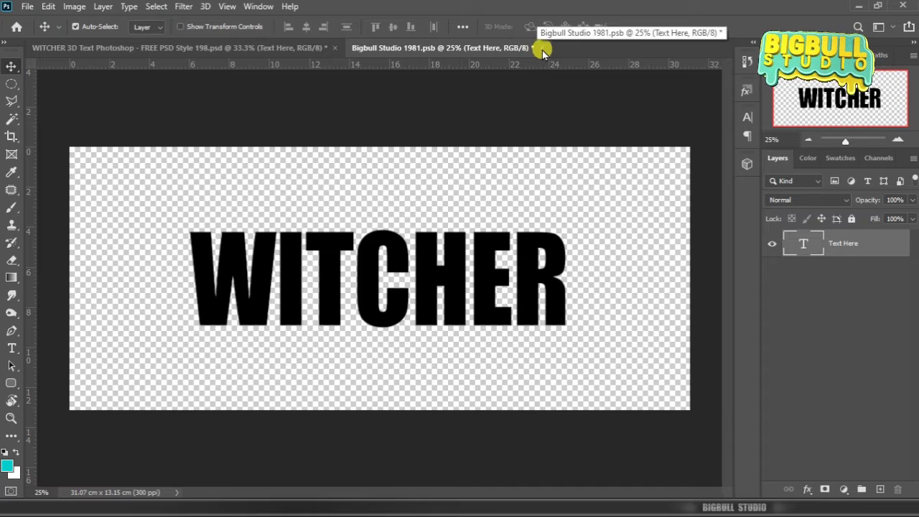
click(539, 48)
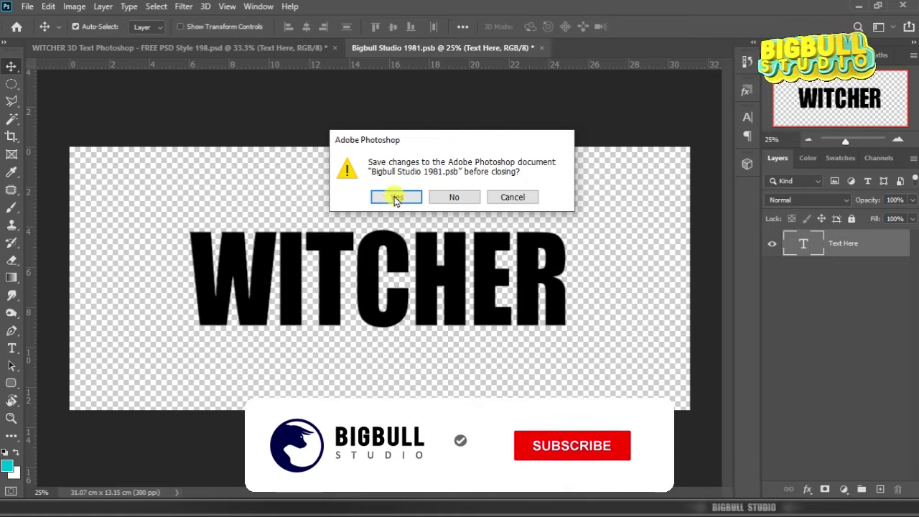
click(406, 198)
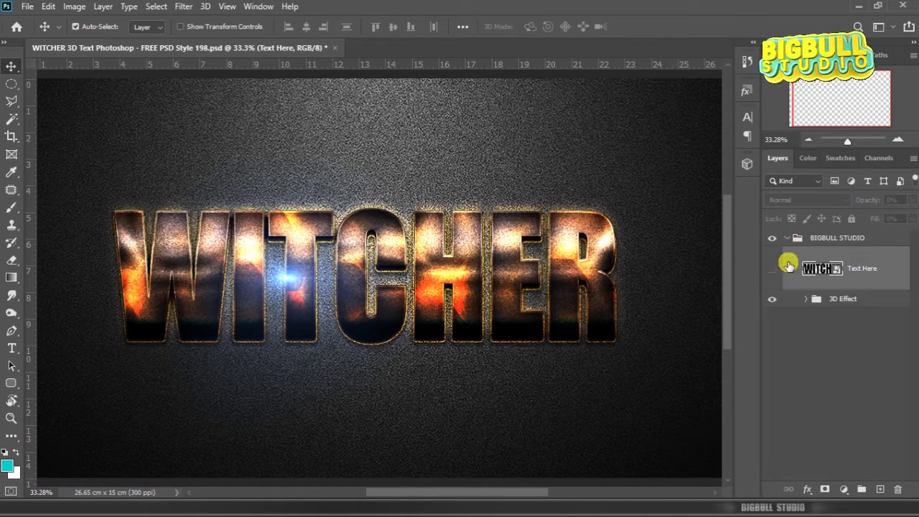
Step: Collapse the BIGBULL STUDIO group and clear the layer selection
click(789, 241)
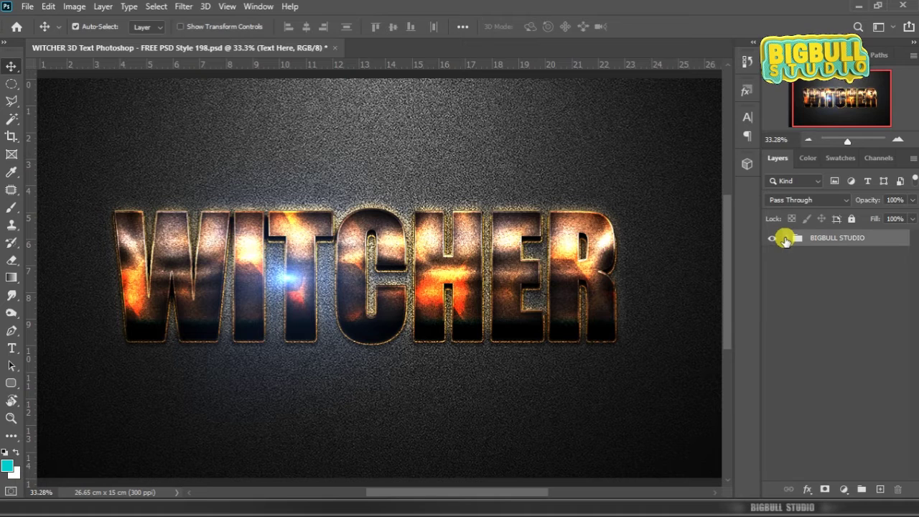
click(800, 280)
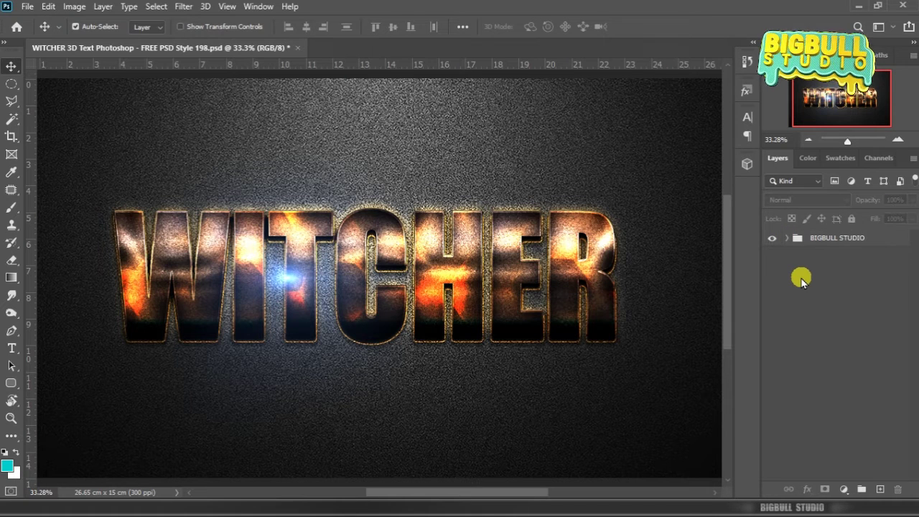